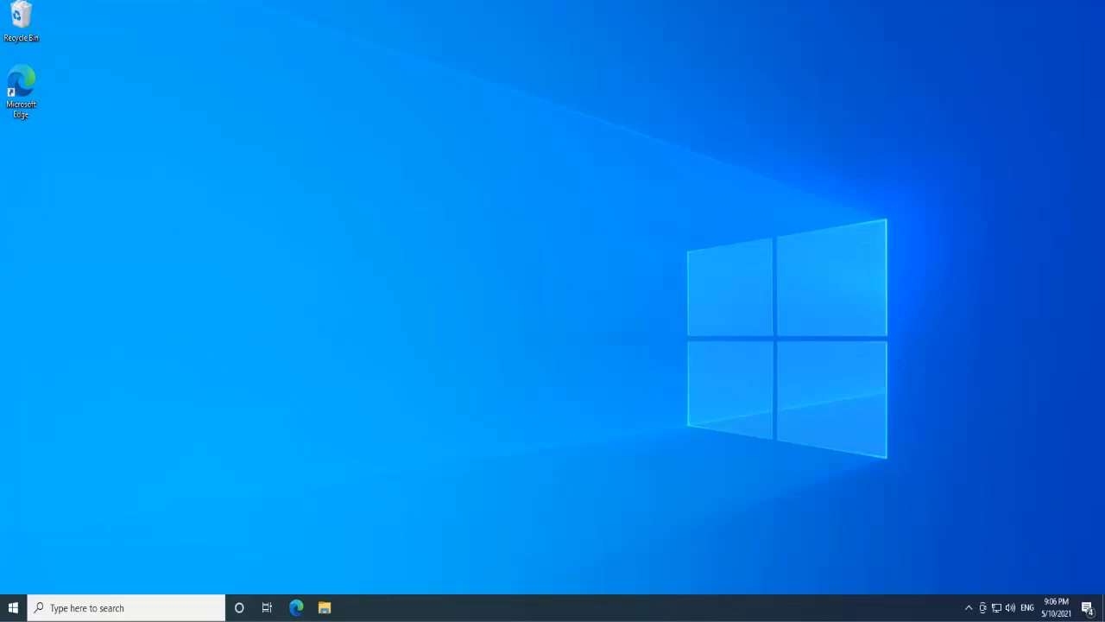
# Search for Quick Assist and launch it on the first computer.
pyautogui.press('super')
pyautogui.write('quick')
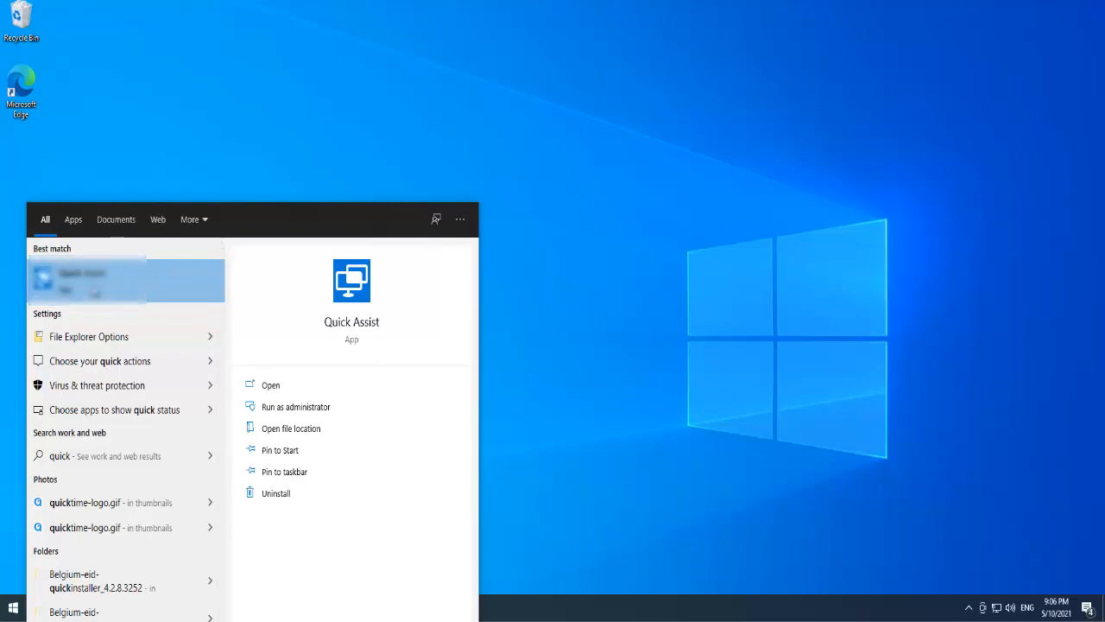
pyautogui.click(91, 284)
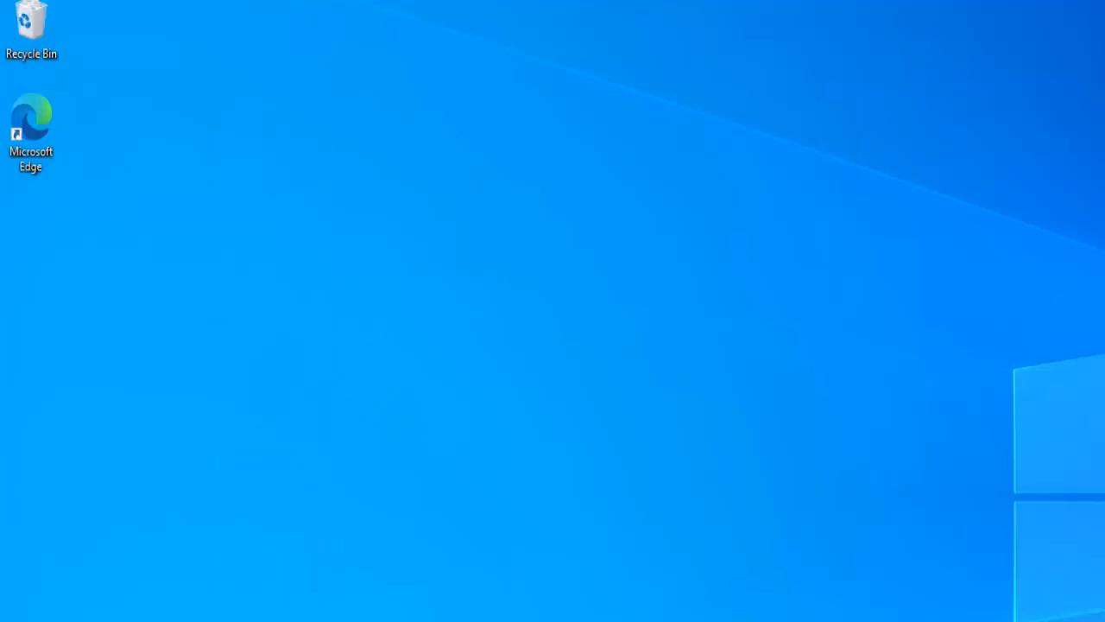
# Launch Quick Assist on the helper's computer and choose to assist another person.
pyautogui.click(13, 614)
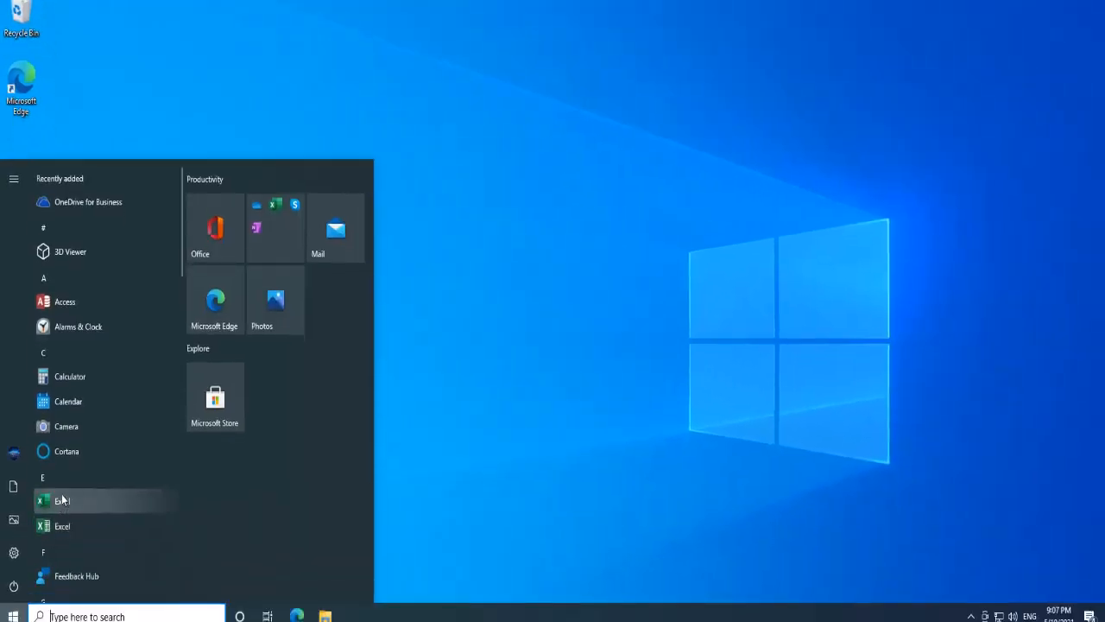
pyautogui.write('quick')
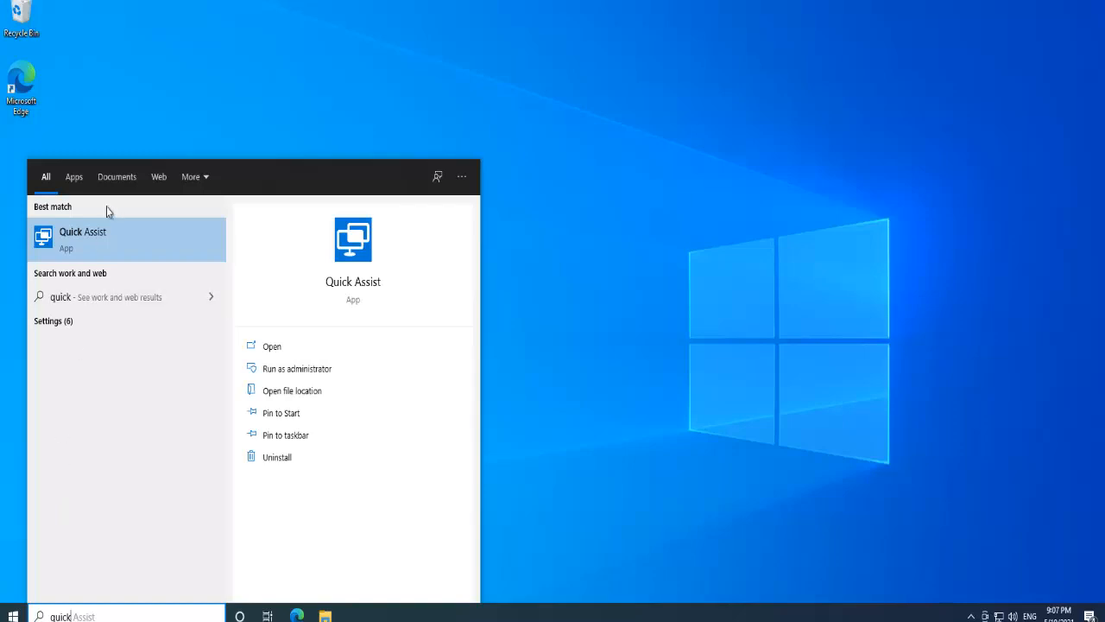
pyautogui.click(107, 233)
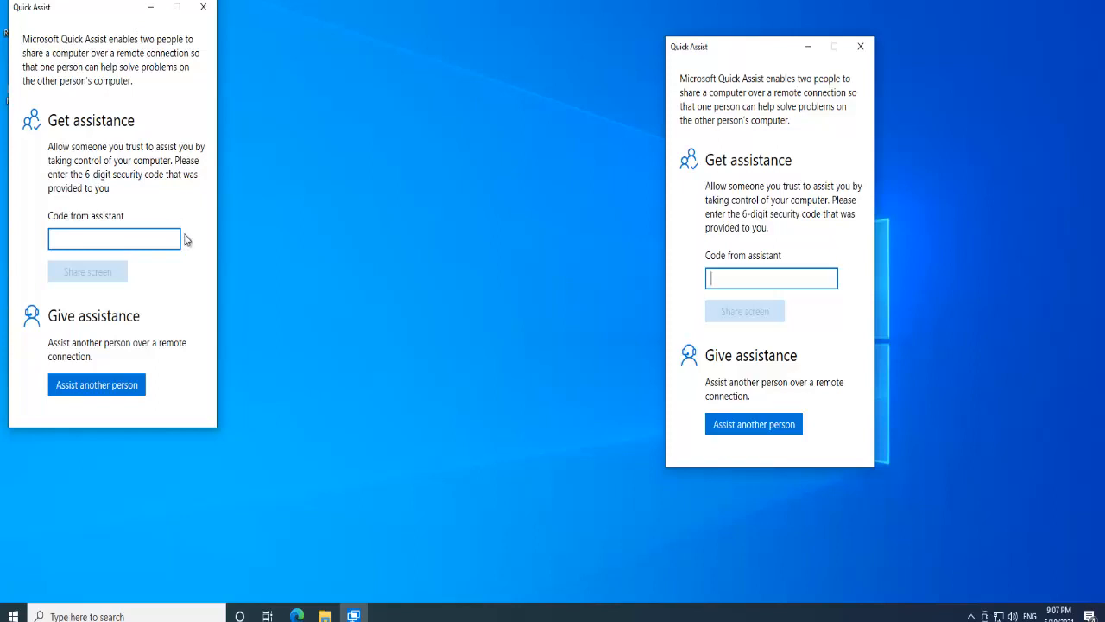
pyautogui.click(122, 395)
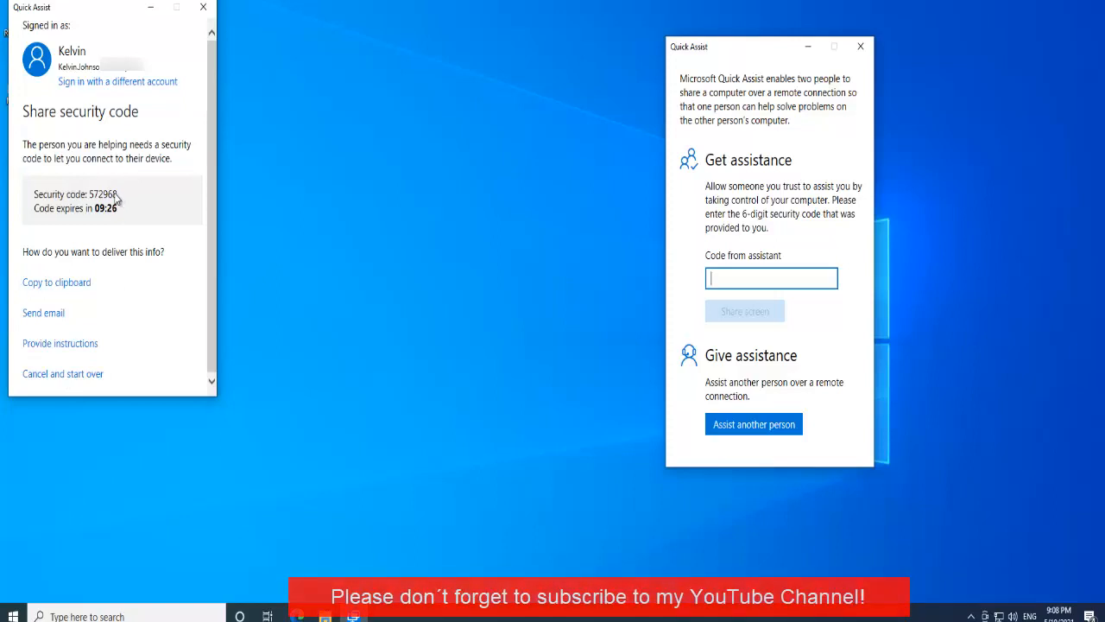
# Copy the helper's security code into the sharer's assistant code field and start sharing the screen.
pyautogui.moveTo(117, 195); pyautogui.dragTo(89, 197)
pyautogui.hotkey('ctrl', 'c')
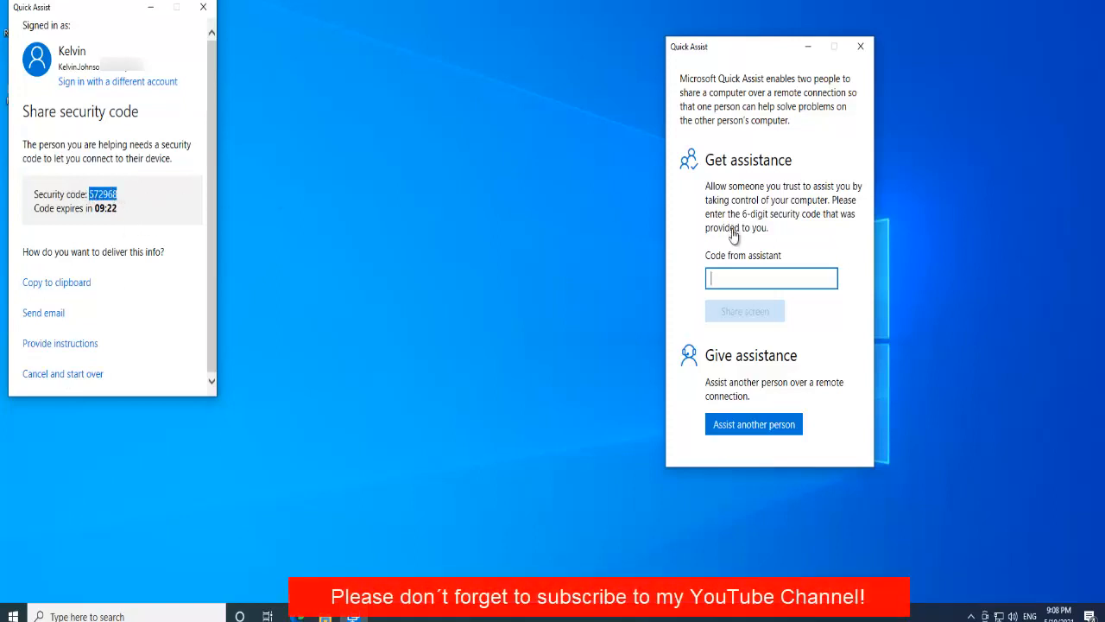
pyautogui.click(734, 278)
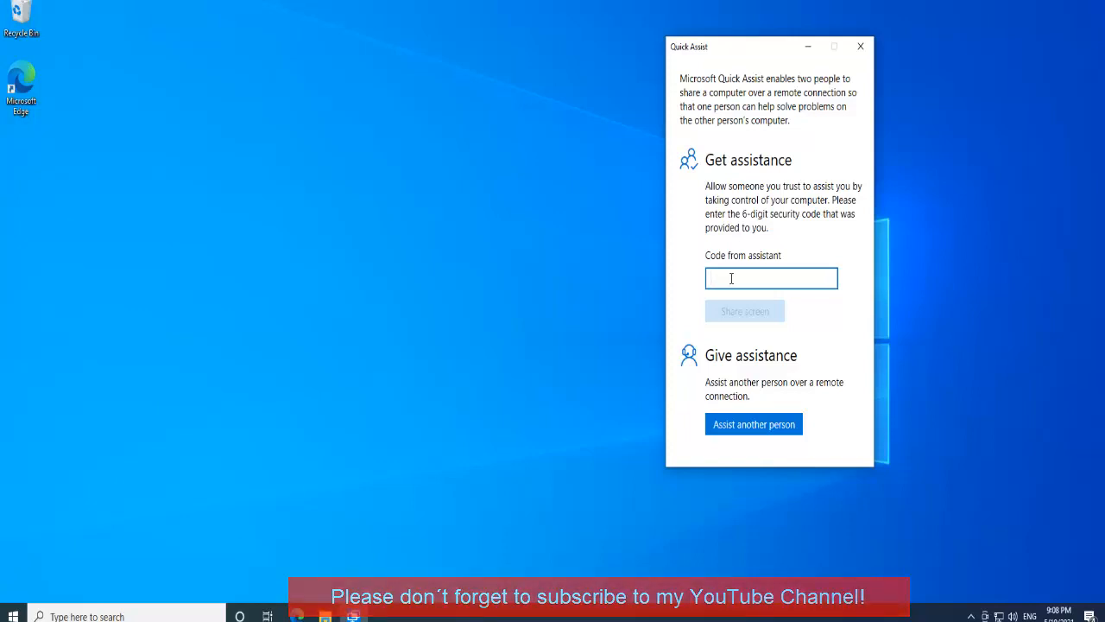
pyautogui.hotkey('ctrl', 'v')
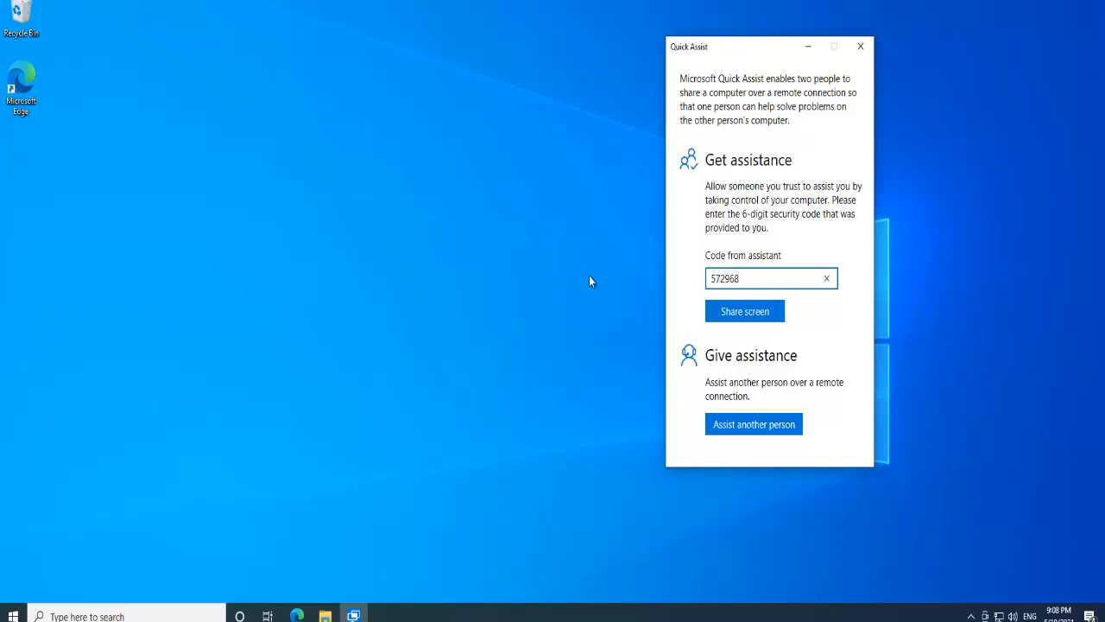
pyautogui.click(738, 314)
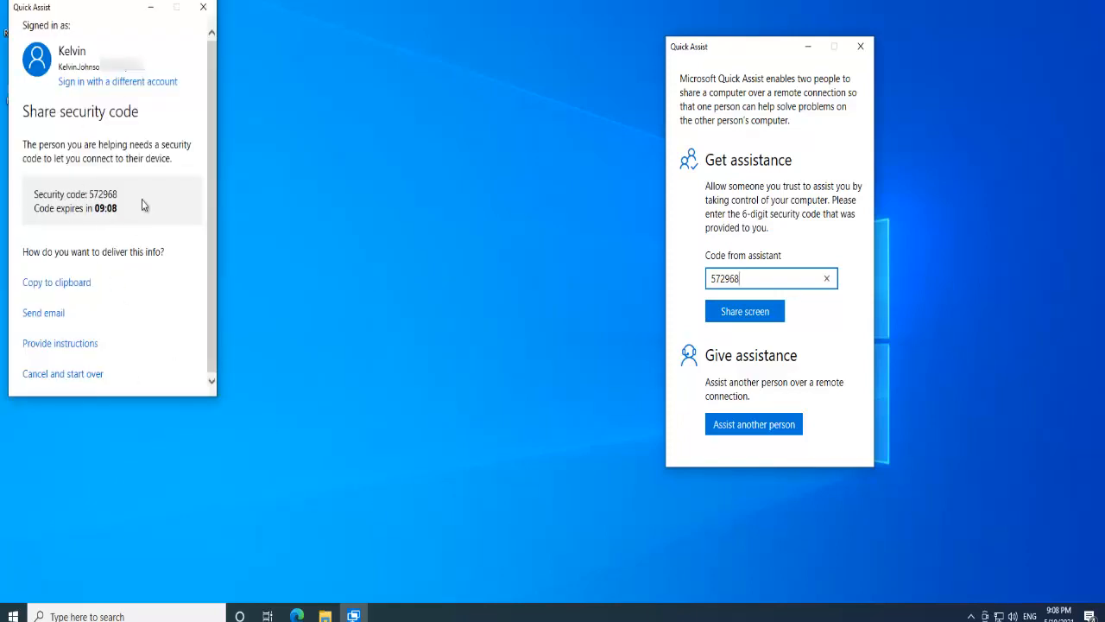
pyautogui.click(747, 315)
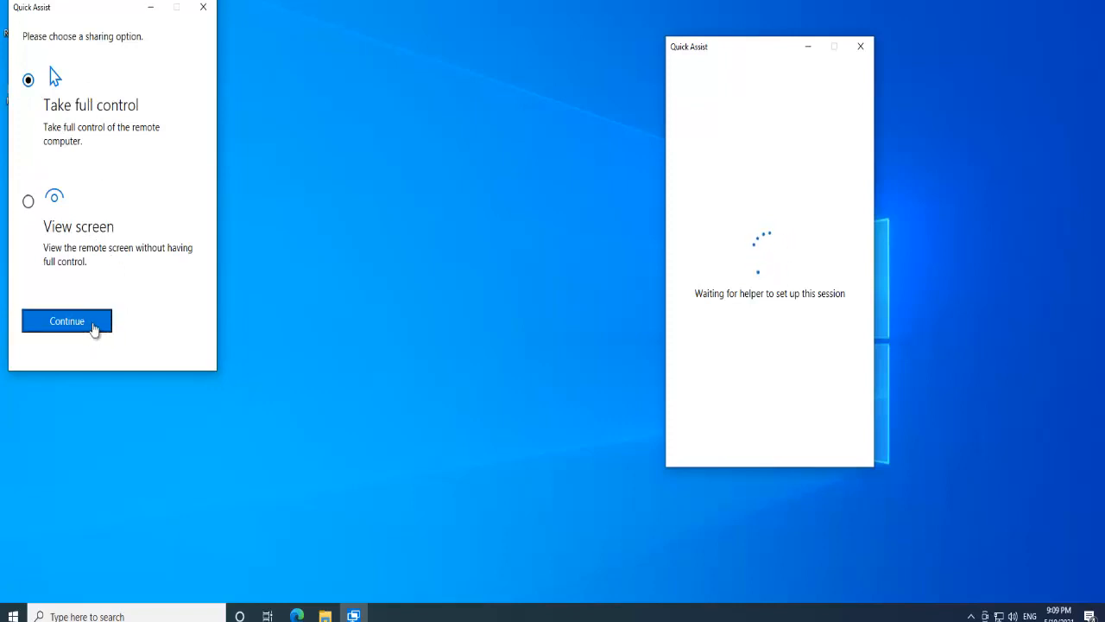
# Continue with the full control option as the helper and allow the screen sharing on the sharer's side.
pyautogui.click(92, 326)
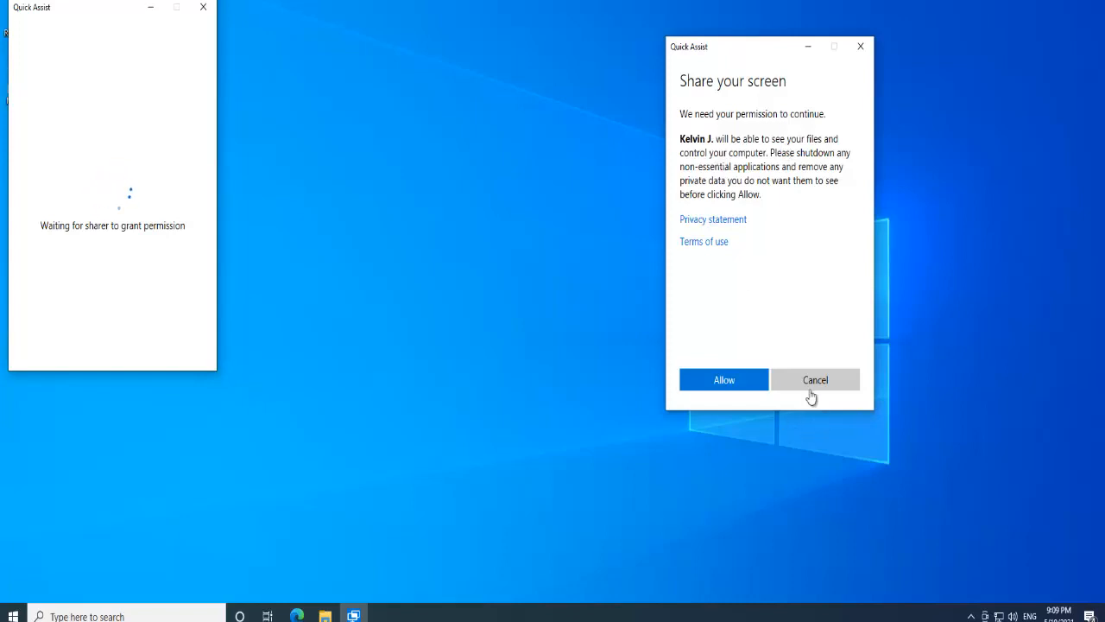
pyautogui.click(723, 381)
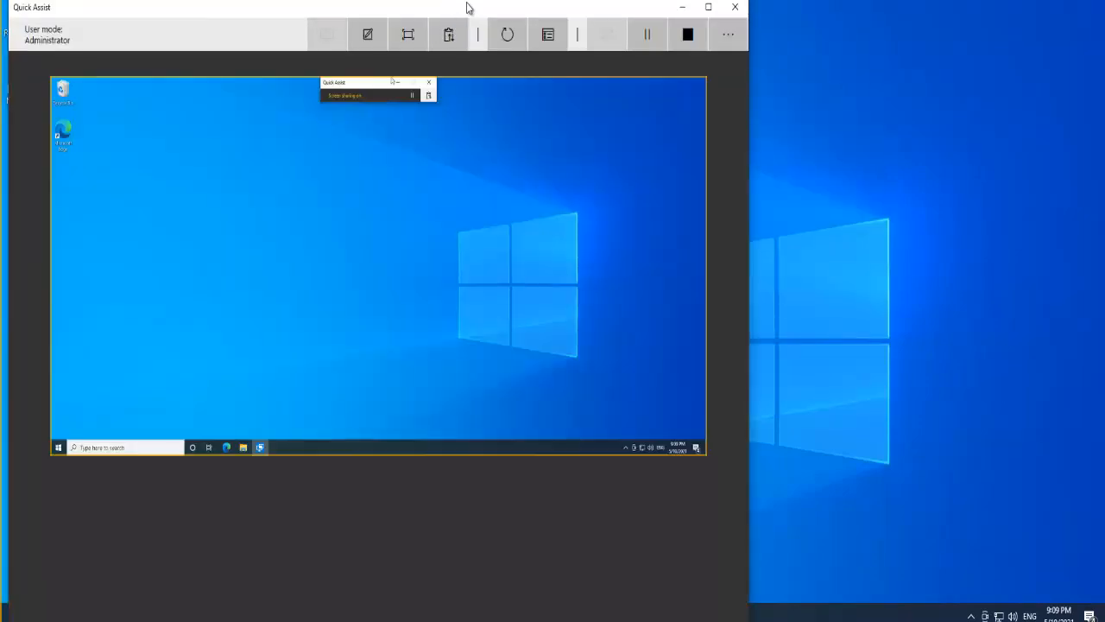
# Move the remote session window aside and test the control by opening and closing the remote Start menu.
pyautogui.moveTo(467, 7); pyautogui.dragTo(708, 0)
pyautogui.doubleClick(682, 10)
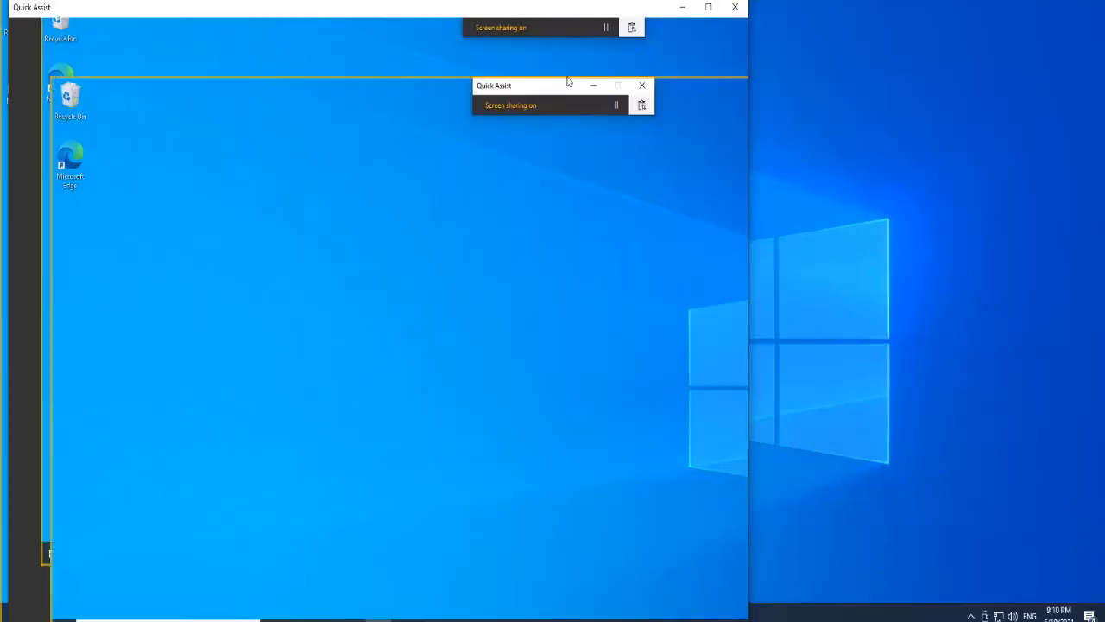
pyautogui.moveTo(519, 12); pyautogui.dragTo(796, 0)
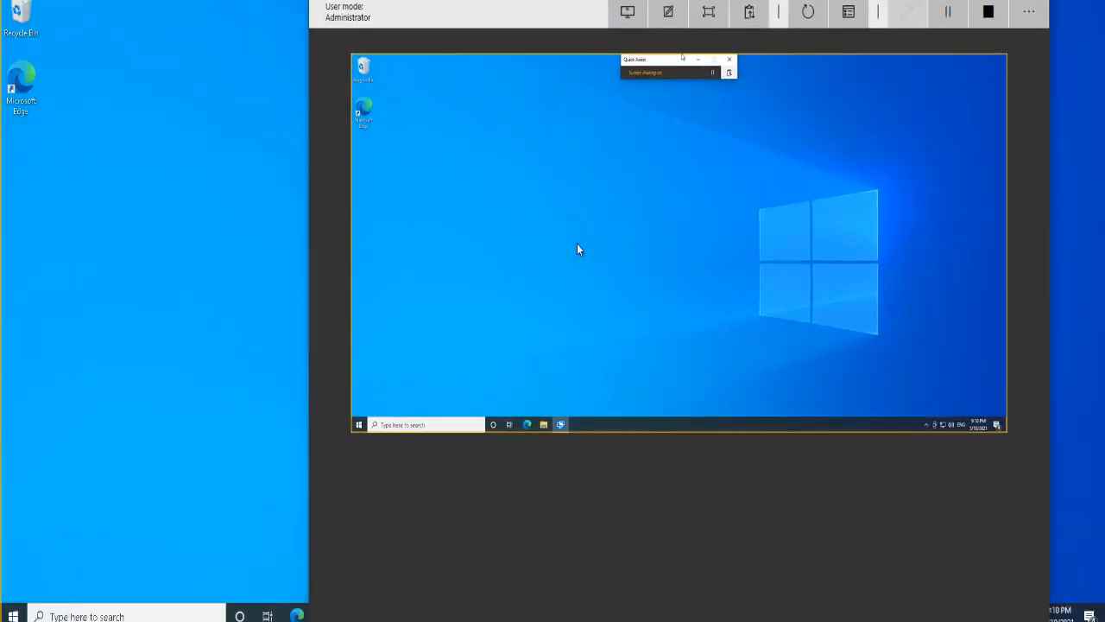
pyautogui.click(360, 424)
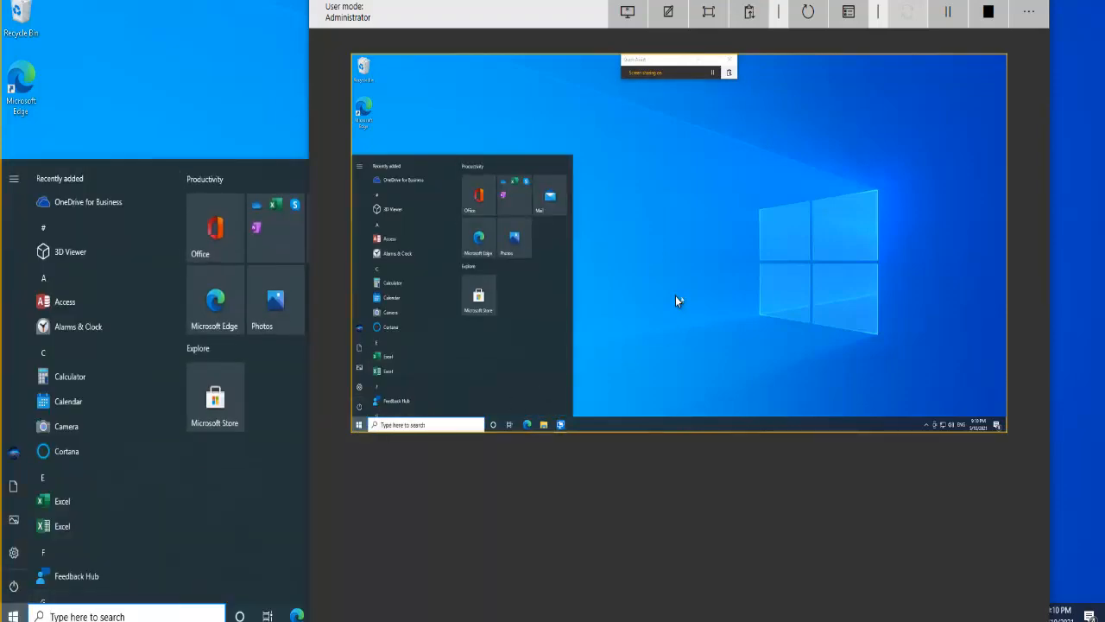
pyautogui.click(676, 296)
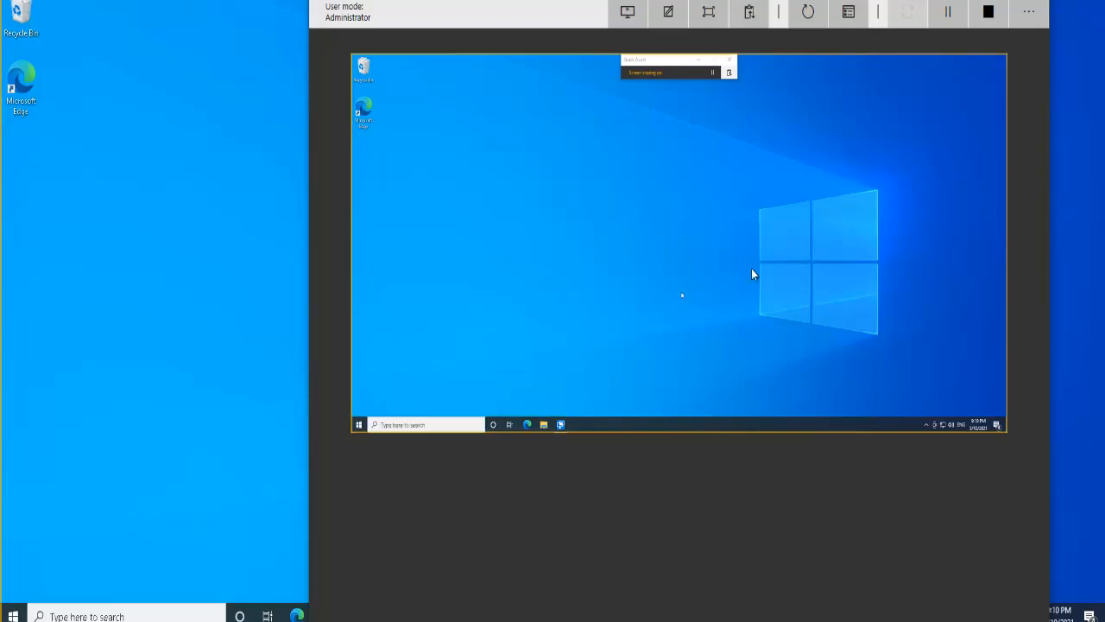
# Show the session toolbar's labels and send a "Hi" greeting with the recipient's first name through the instruction channel.
pyautogui.click(1030, 19)
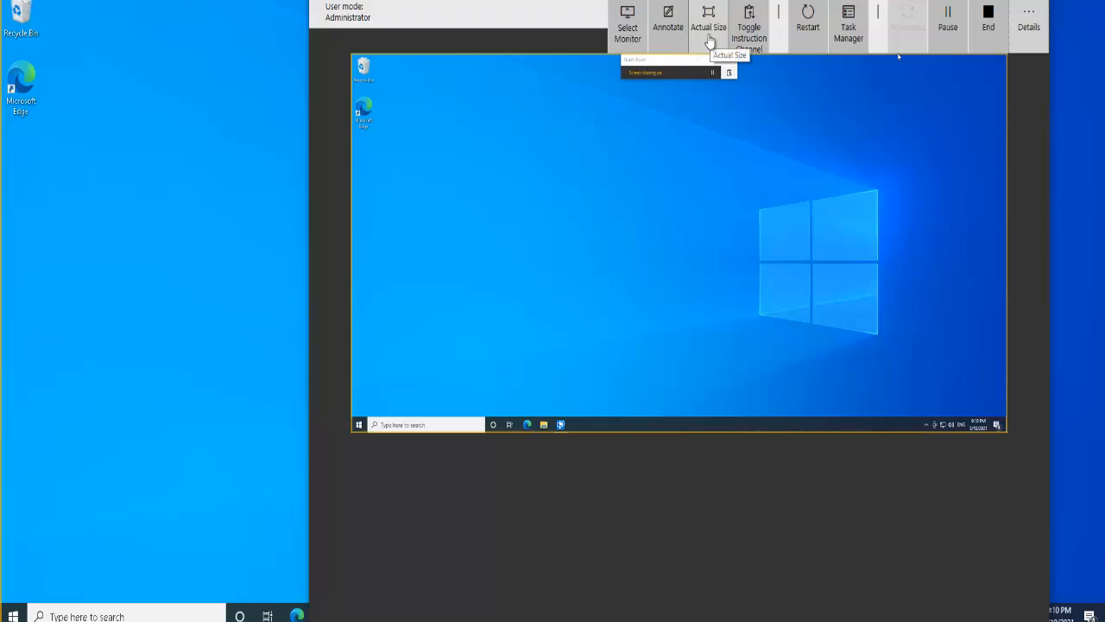
pyautogui.click(753, 44)
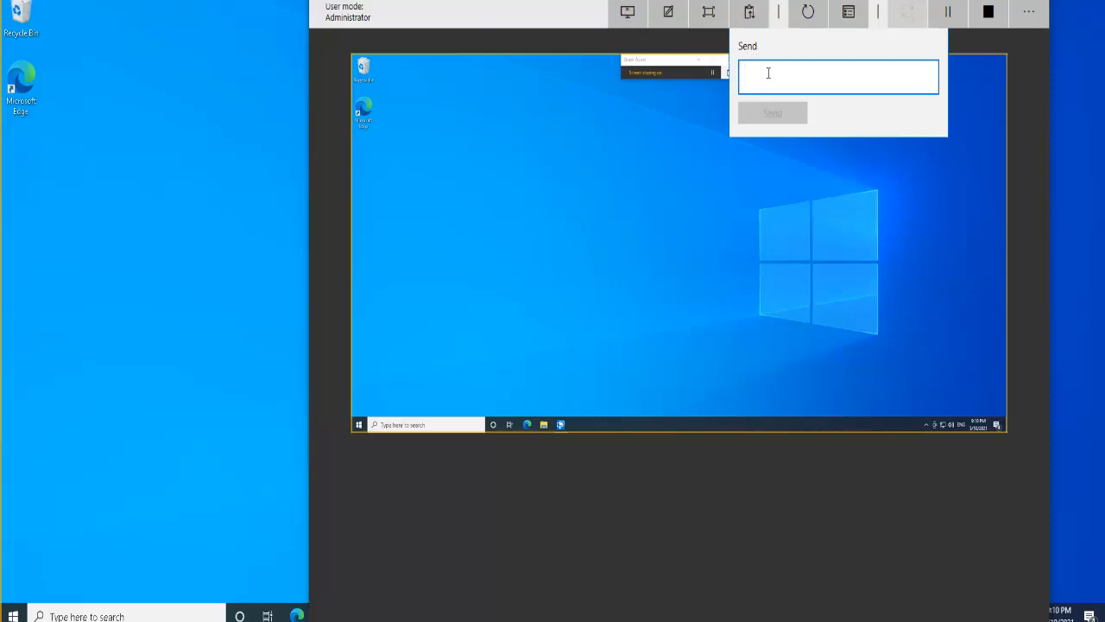
pyautogui.write('Test')
pyautogui.press('BackSpace')
pyautogui.press('BackSpace')
pyautogui.press('BackSpace')
pyautogui.press('BackSpace')
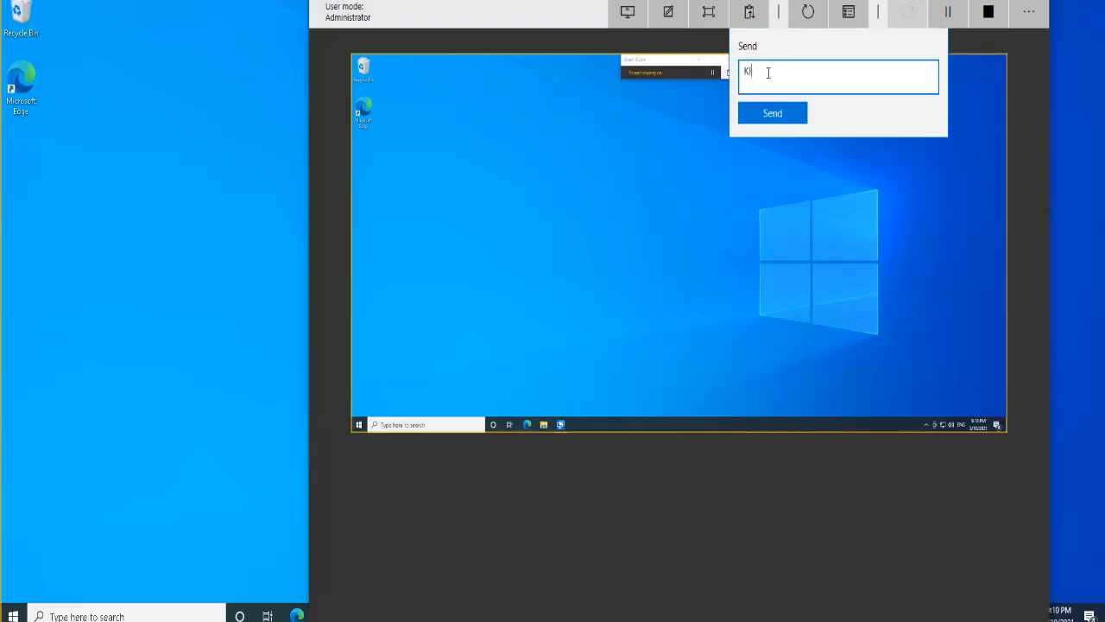
pyautogui.write('Hi')
pyautogui.write(' Kelly')
pyautogui.press('Return')
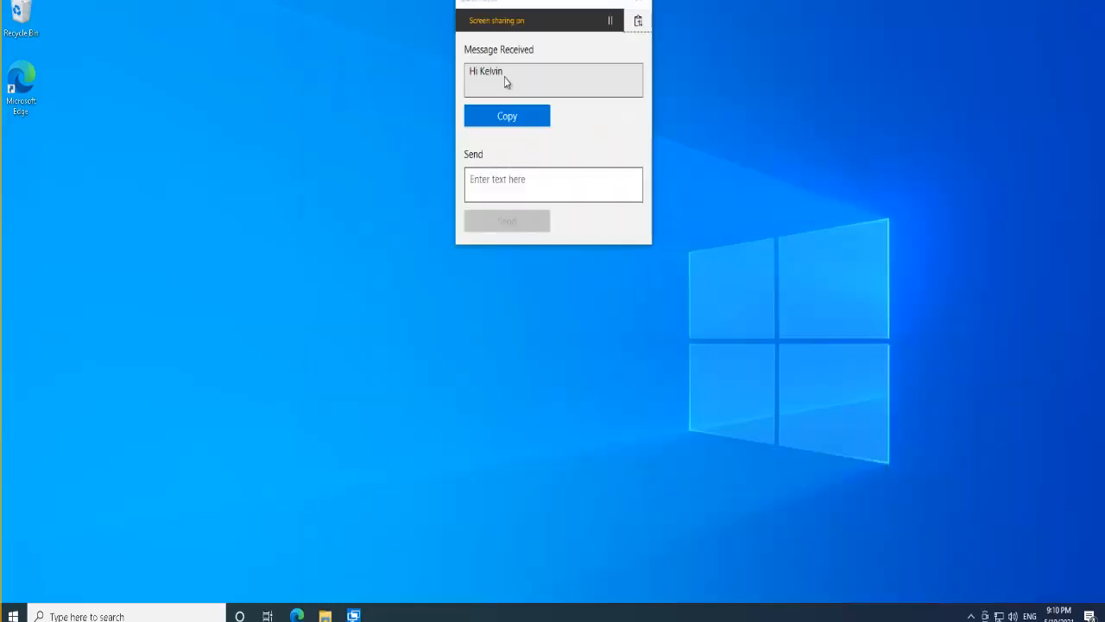
# Reply "hello" to the received message from the sharer's Quick Assist window.
pyautogui.click(511, 181)
pyautogui.write('hello')
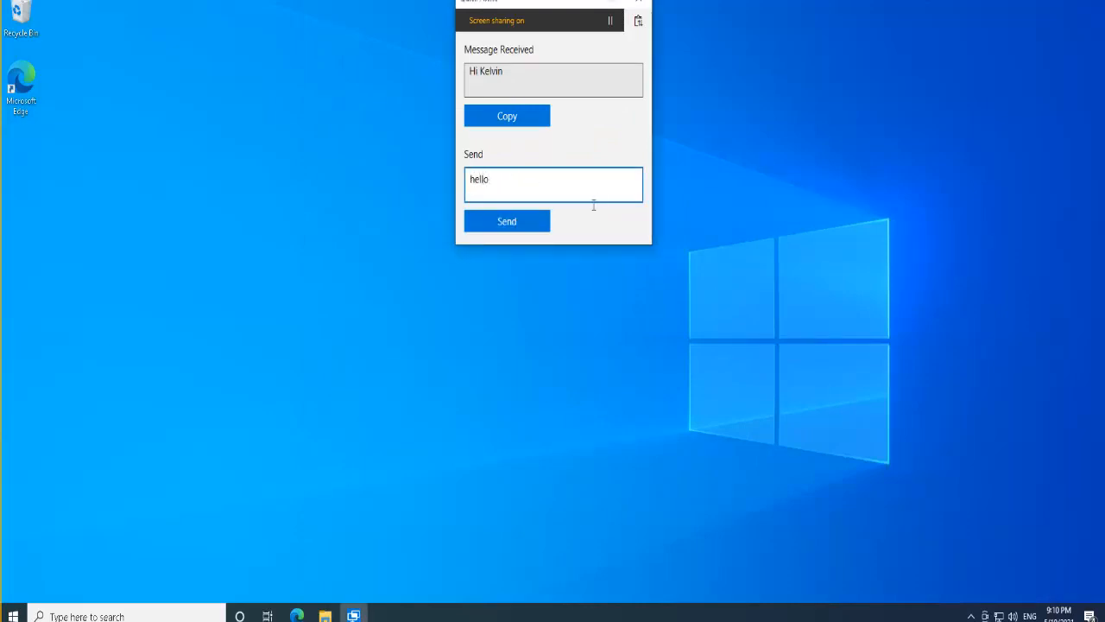
pyautogui.click(512, 226)
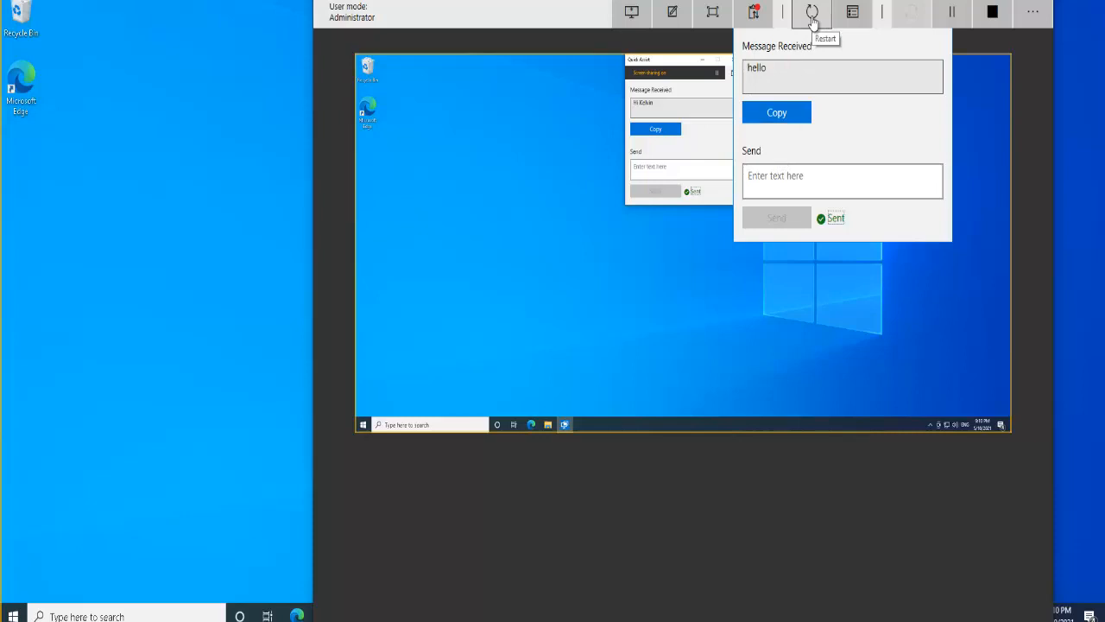
# Open Task Manager and Microsoft Edge on the remote computer through the session.
pyautogui.click(854, 18)
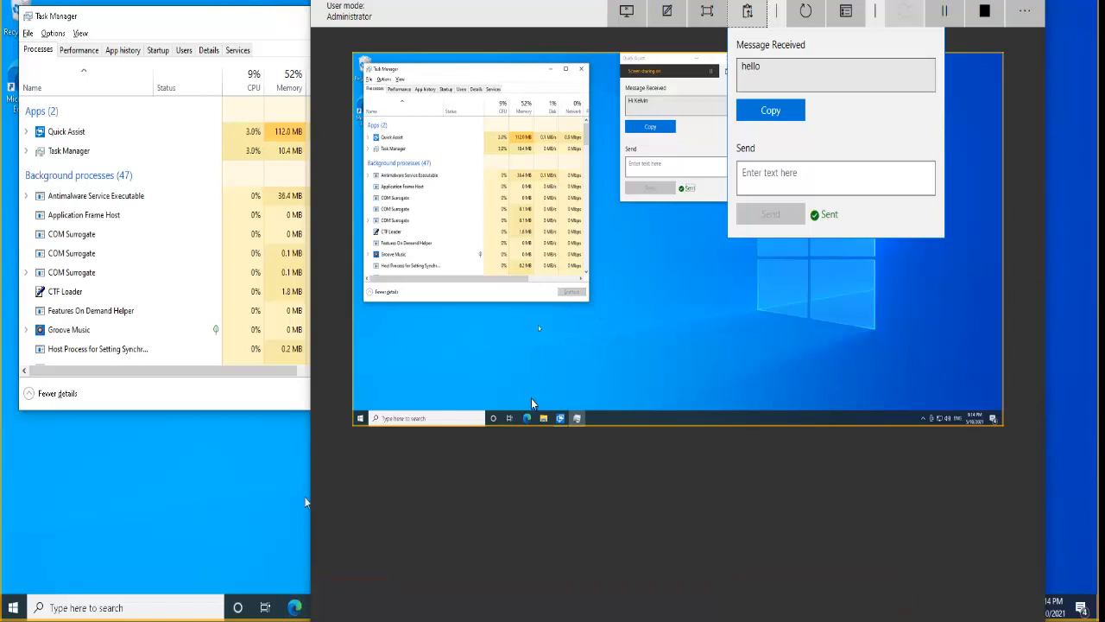
pyautogui.click(529, 423)
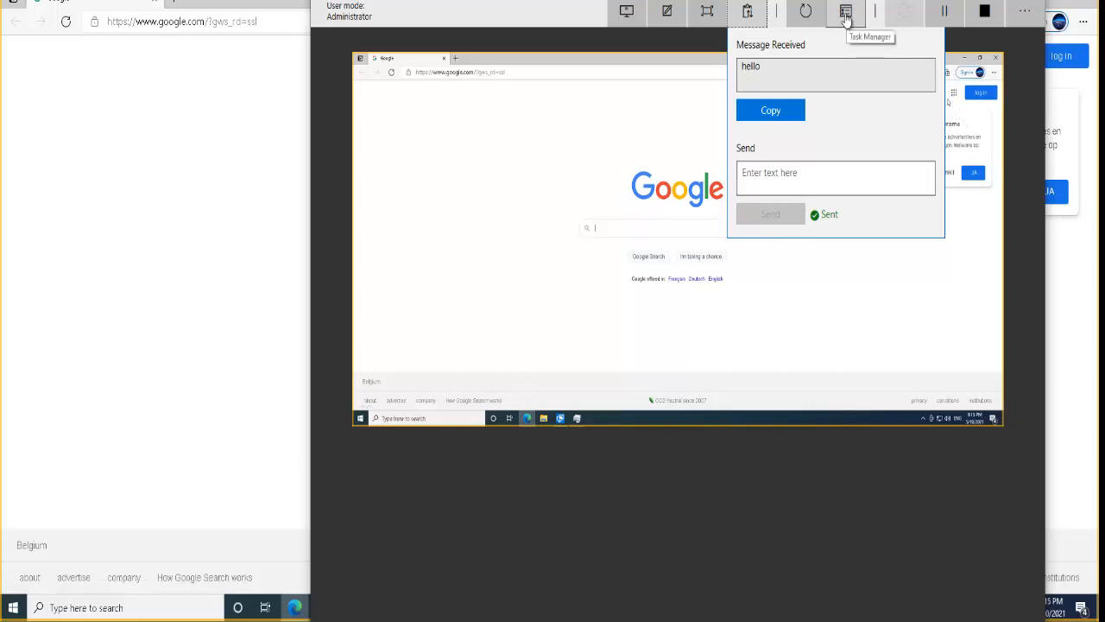
# Display the remote screen at actual size in a maximized session window and open the remote Start menu.
pyautogui.click(713, 16)
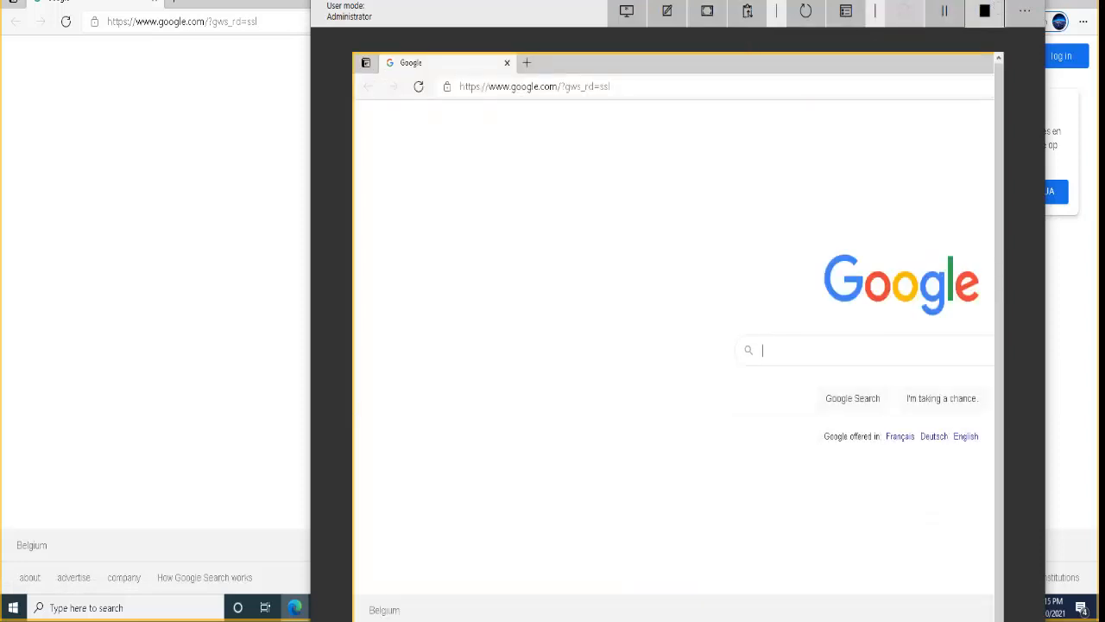
pyautogui.click(993, 2)
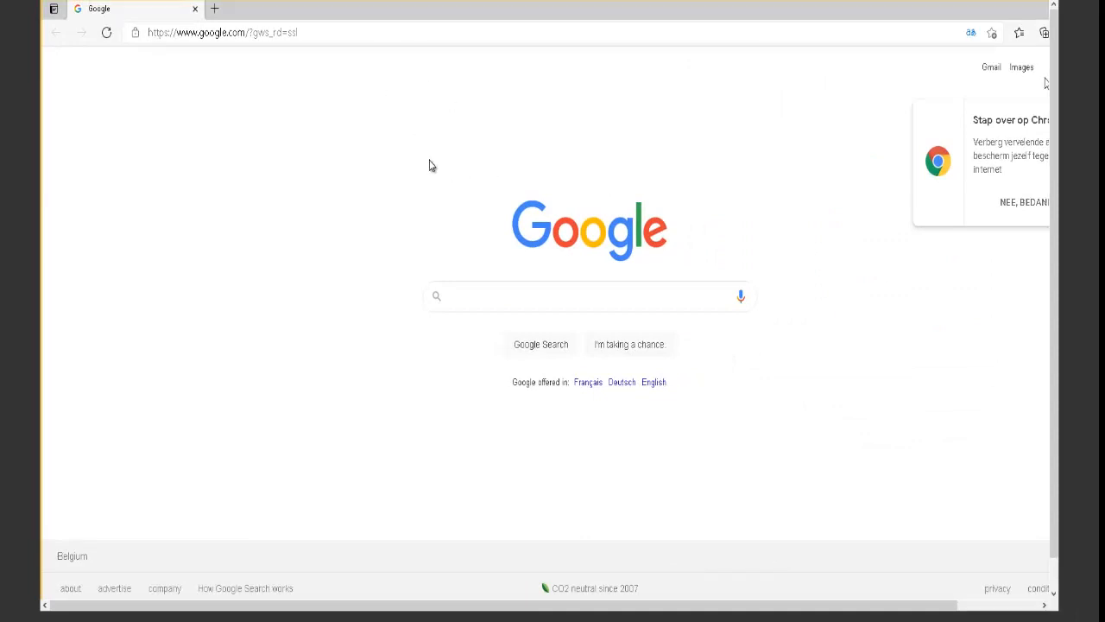
pyautogui.click(1057, 588)
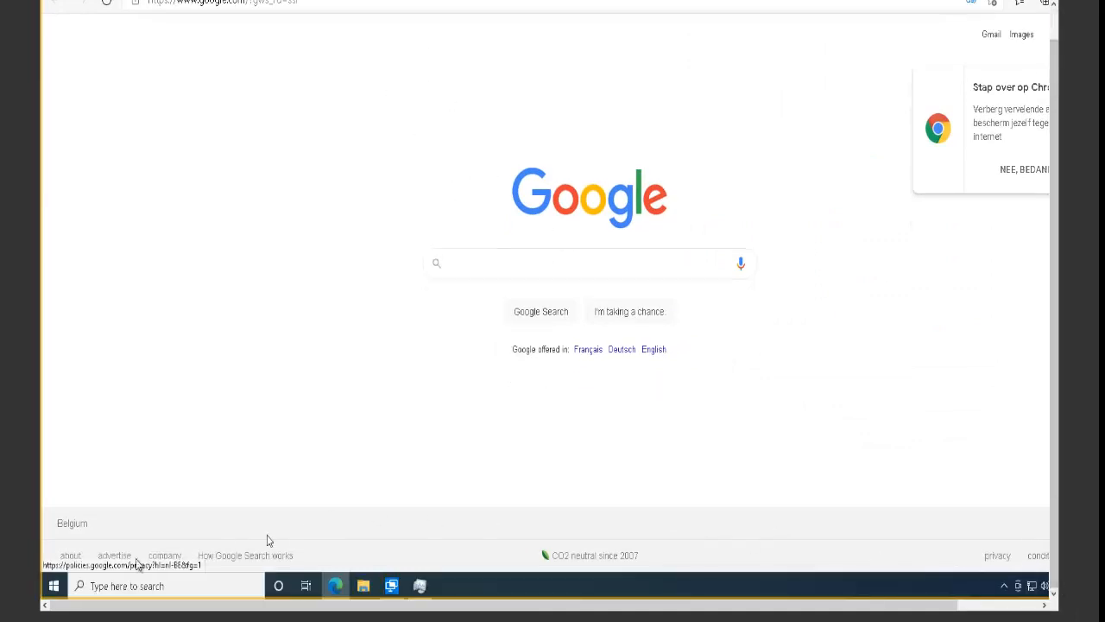
pyautogui.click(54, 586)
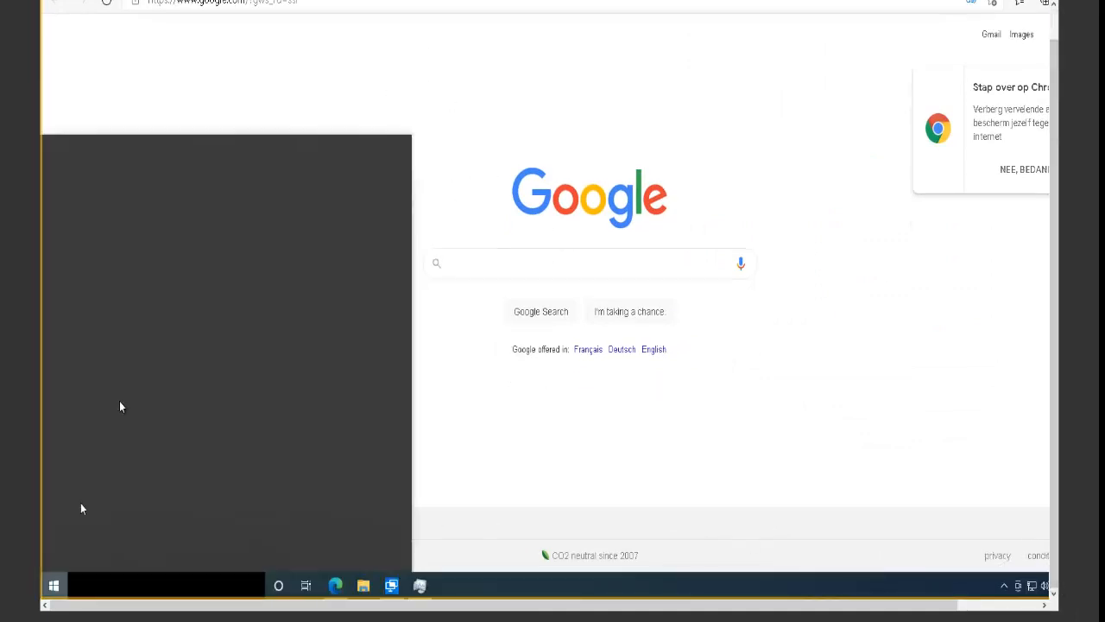